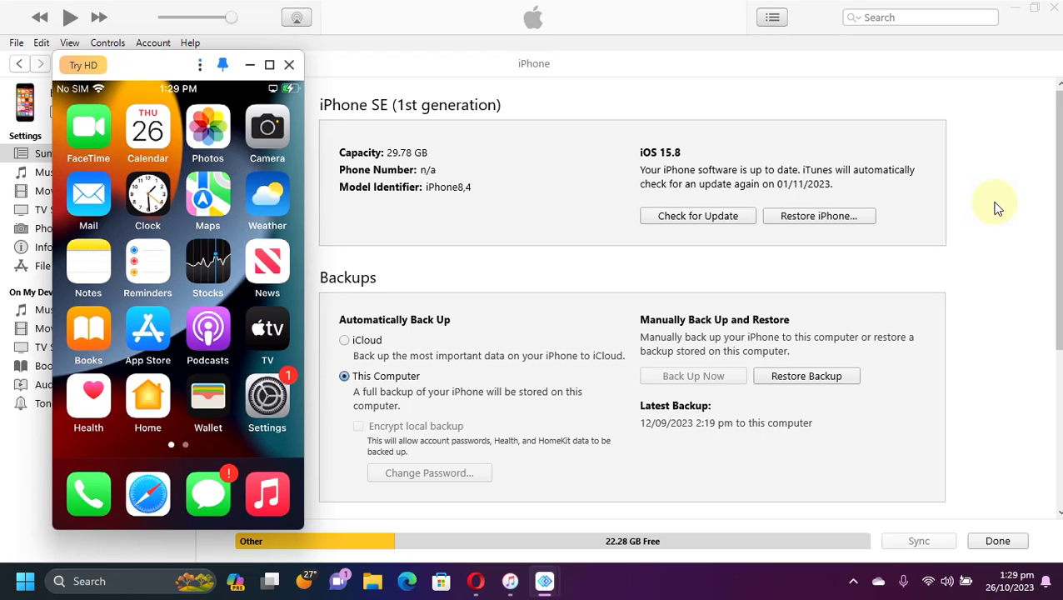
# Toggle the iTunes iOS 15.8 label so it shows build 19H370.
pyautogui.click(658, 156)
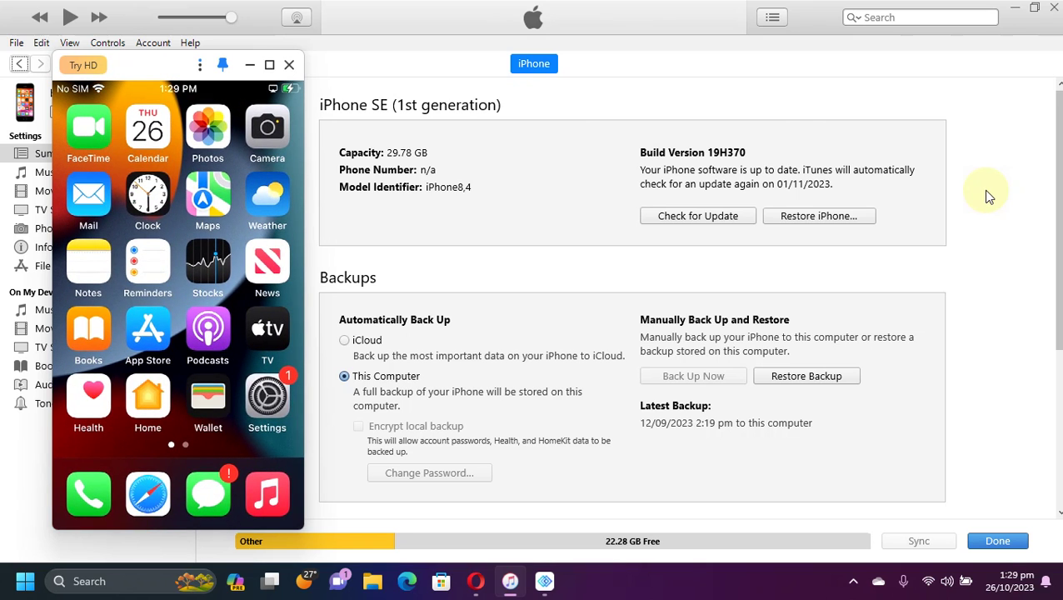
# Switch the iTunes summary label from build 19H370 back to iOS 15.8.
pyautogui.click(671, 154)
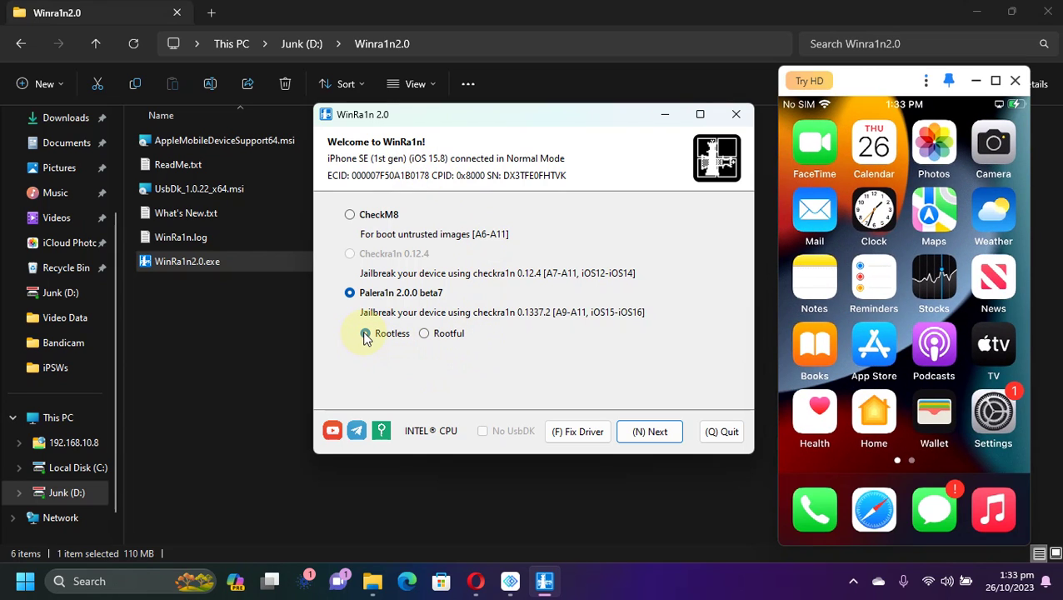
# Choose Rootful and tick Create Fakefs for Palera1n 2.0.0 beta7.
pyautogui.click(423, 334)
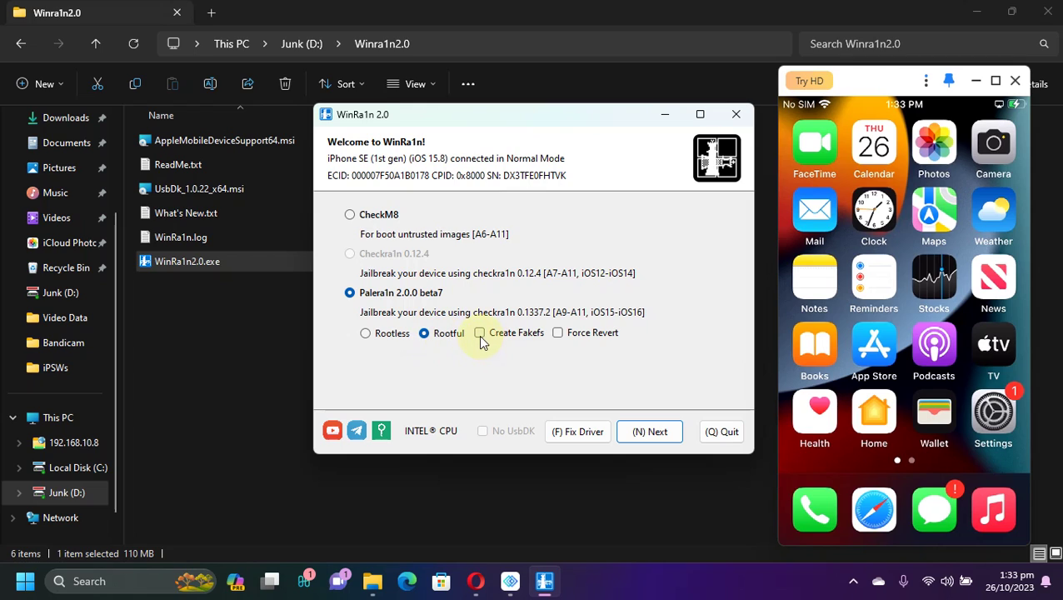
pyautogui.click(480, 335)
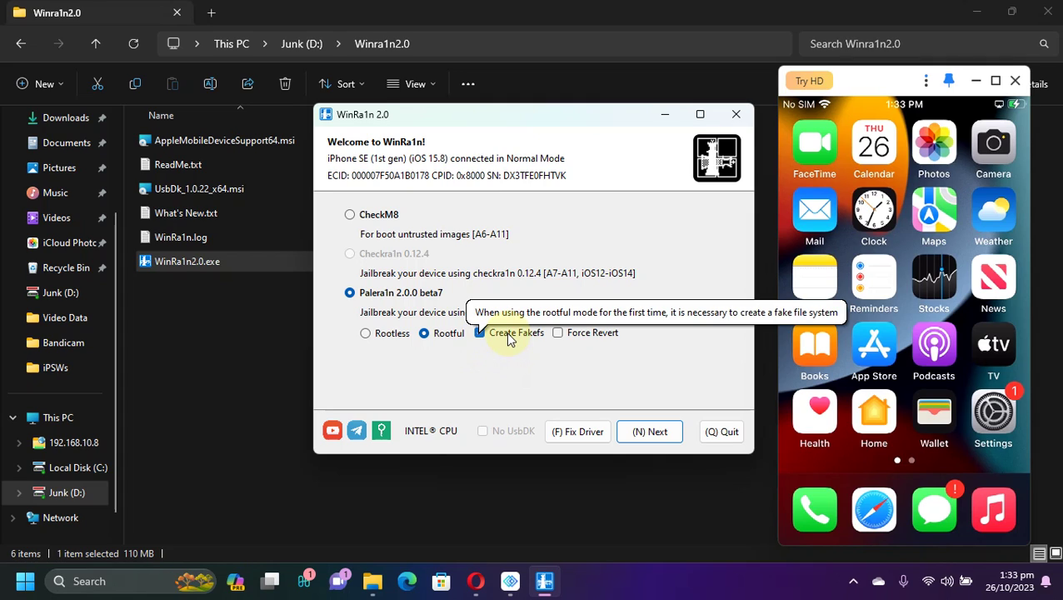
# Put the phone into Recovery Mode and start the DFU-timed rootful fakefs jailbreak.
pyautogui.click(650, 435)
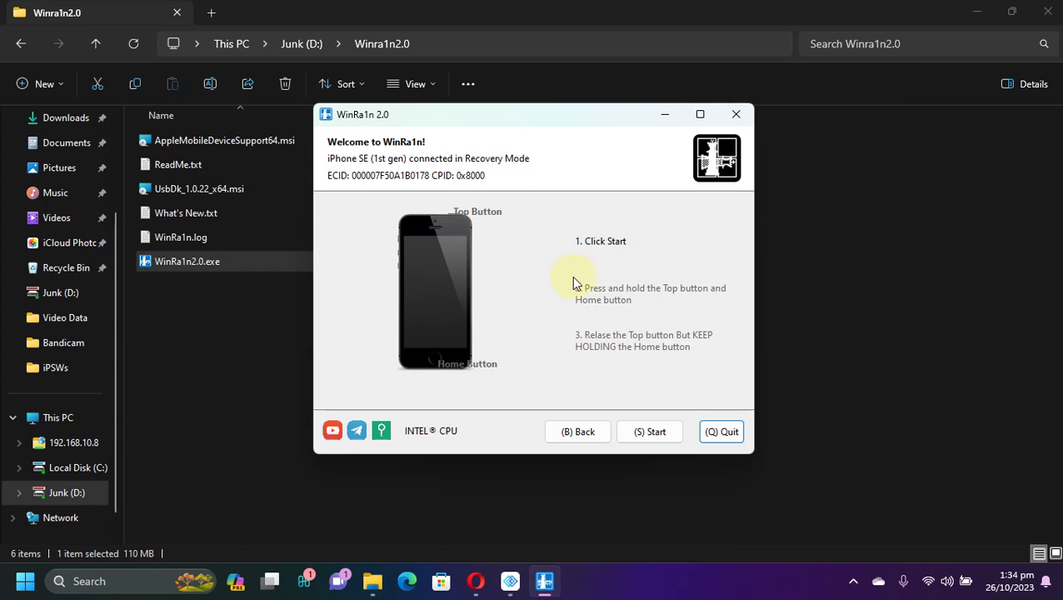
pyautogui.click(650, 432)
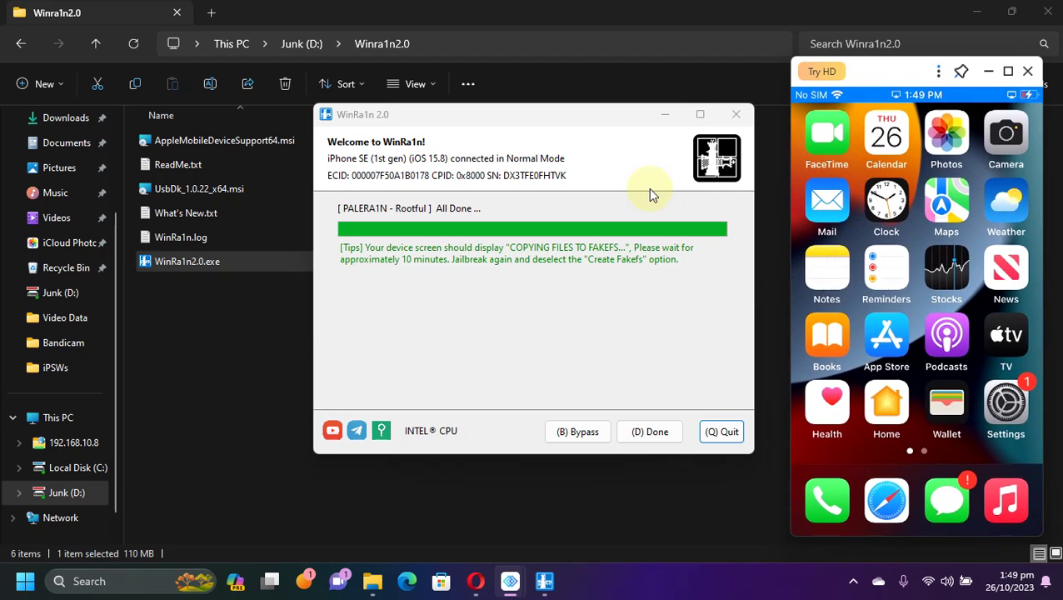
# Reselect Rootful with Create Fakefs unticked and put the phone into Recovery Mode.
pyautogui.click(644, 429)
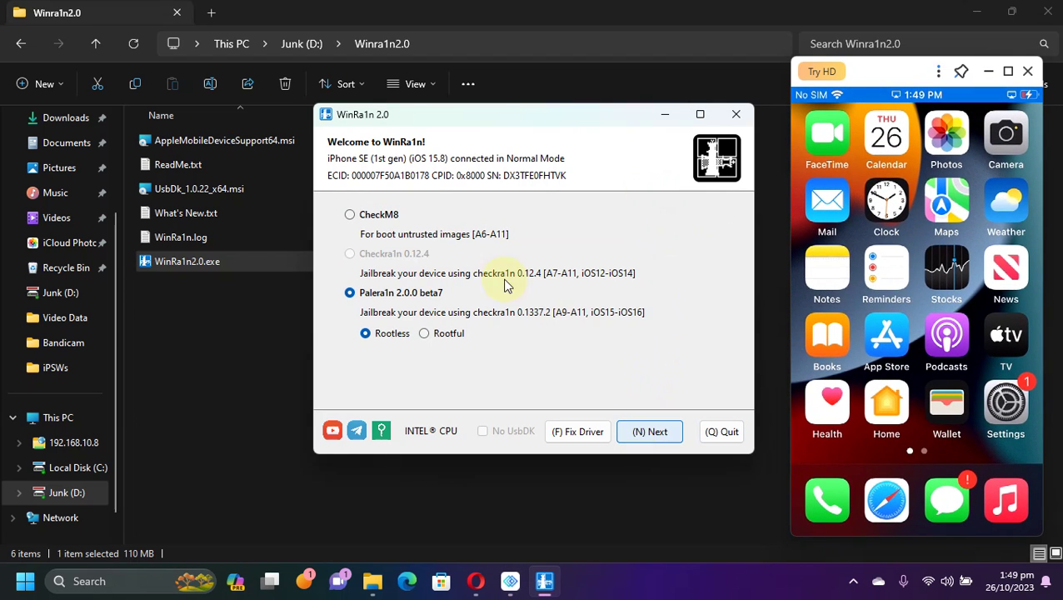
pyautogui.click(424, 334)
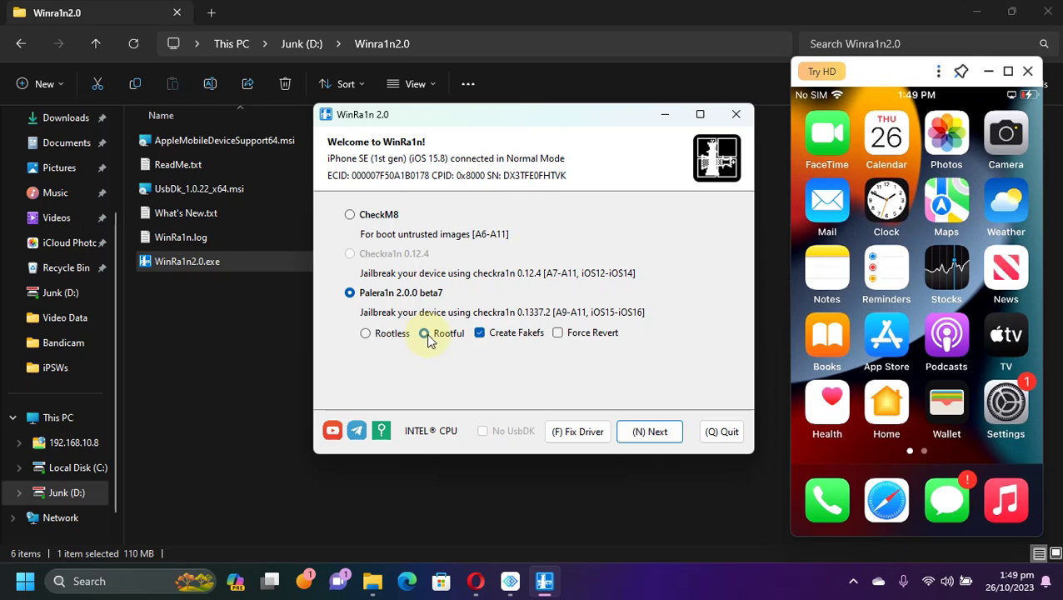
pyautogui.click(487, 340)
pyautogui.click(650, 433)
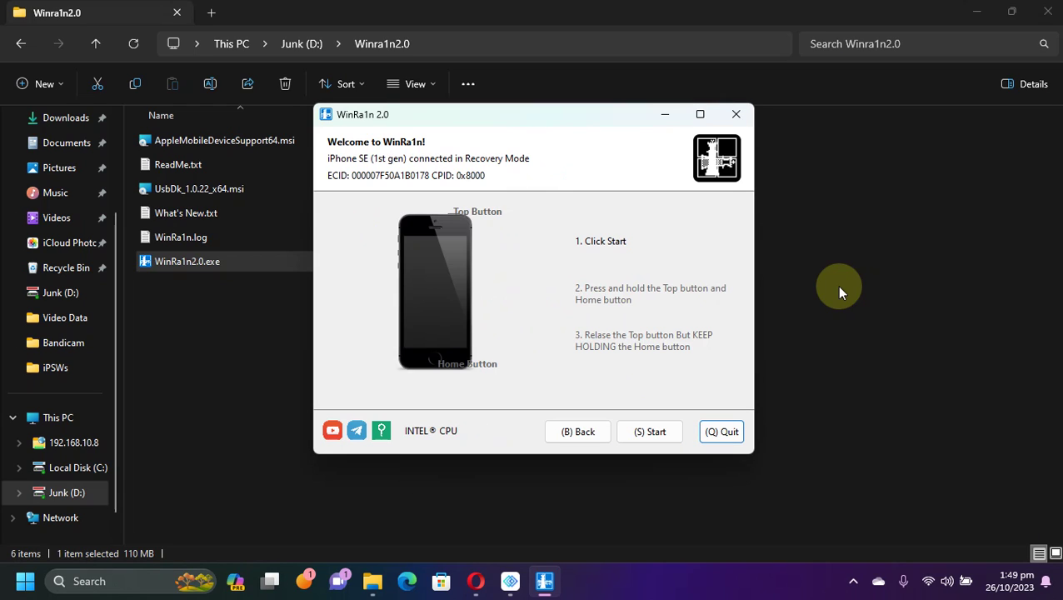
# Start the DFU sequence to run the second rootful Palera1n jailbreak to All Done.
pyautogui.click(663, 421)
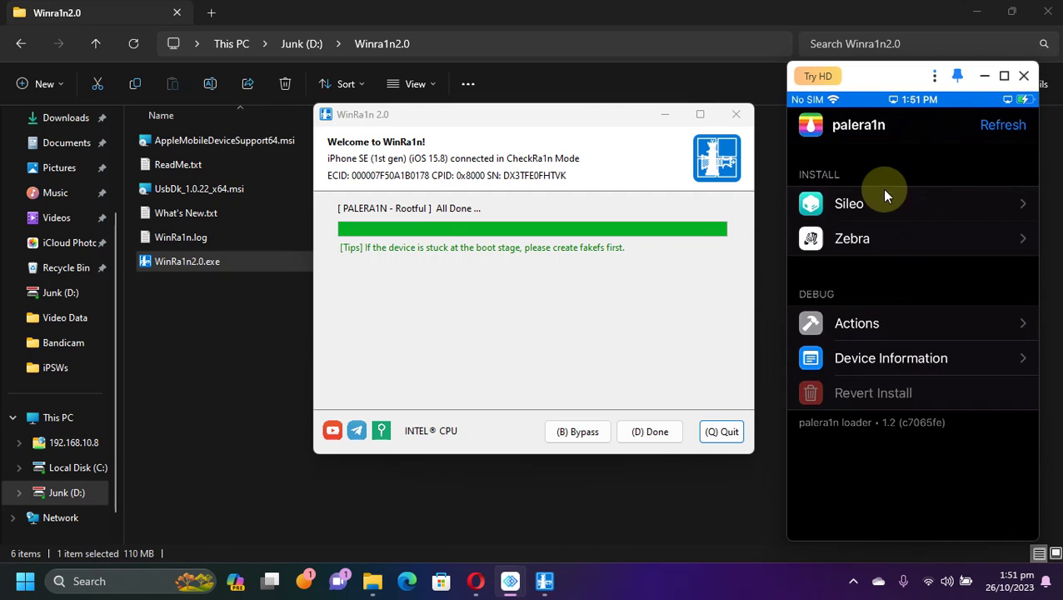
# Pick Sileo in the palera1n app and confirm installing Strap and Sileo.
pyautogui.click(876, 215)
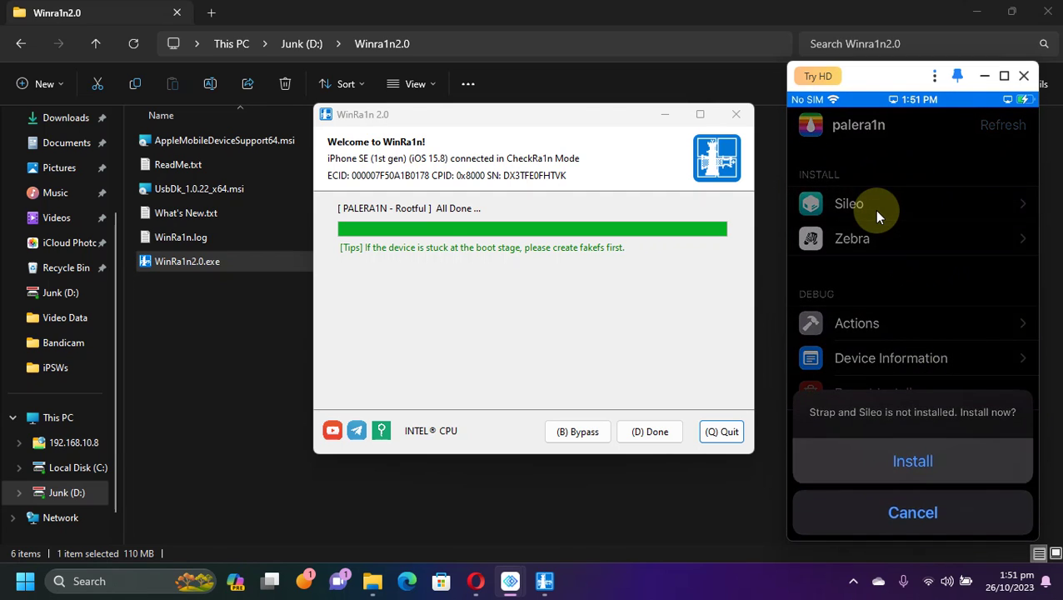
pyautogui.click(913, 464)
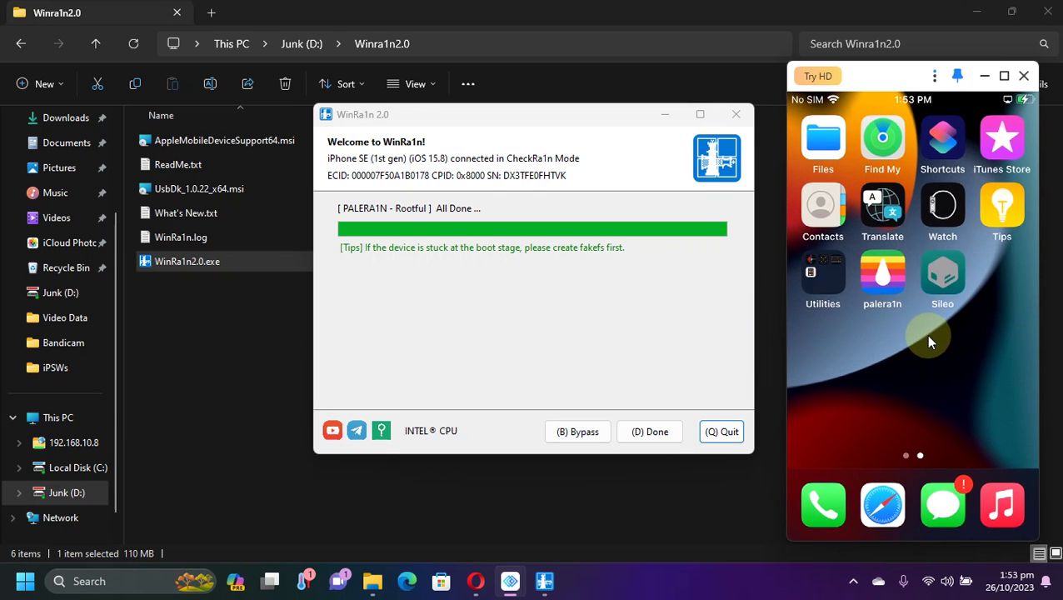
# Dismiss Sileo's notification and Download Analytics prompts, then scroll down the Featured page.
pyautogui.click(916, 396)
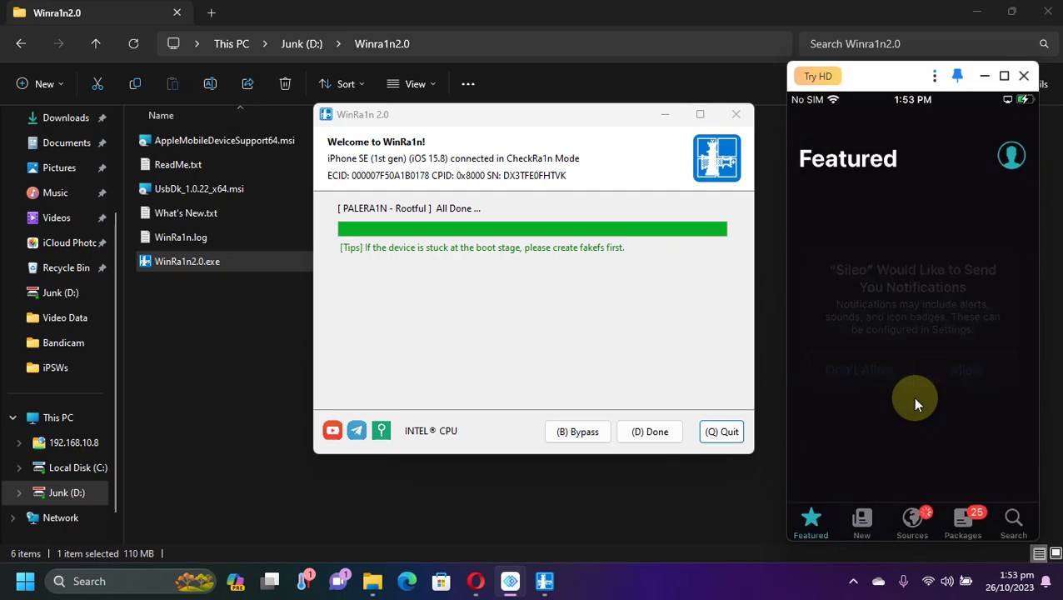
pyautogui.click(916, 351)
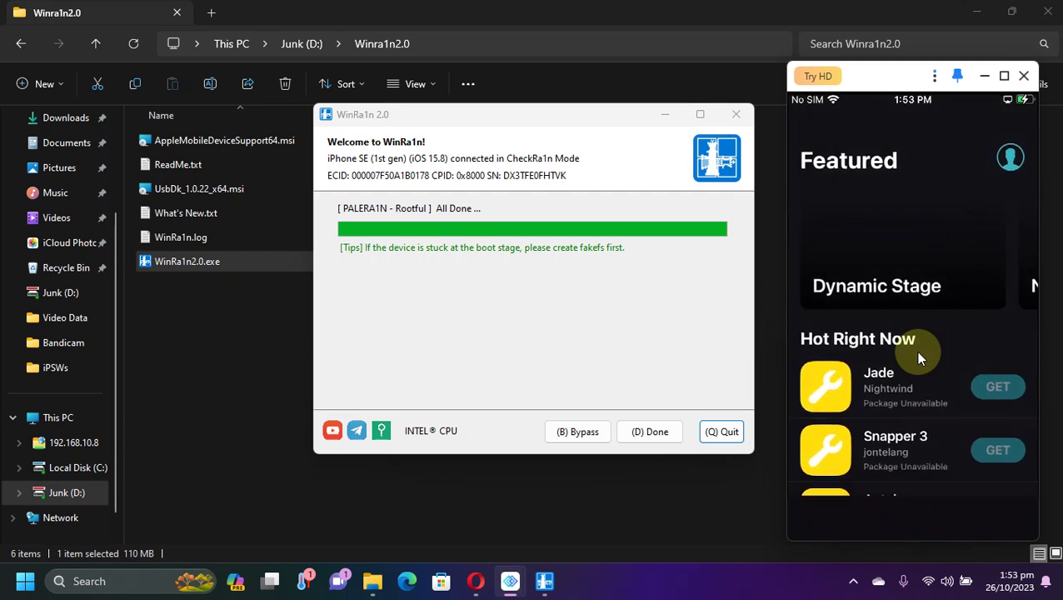
pyautogui.scroll(-10, 916, 351)
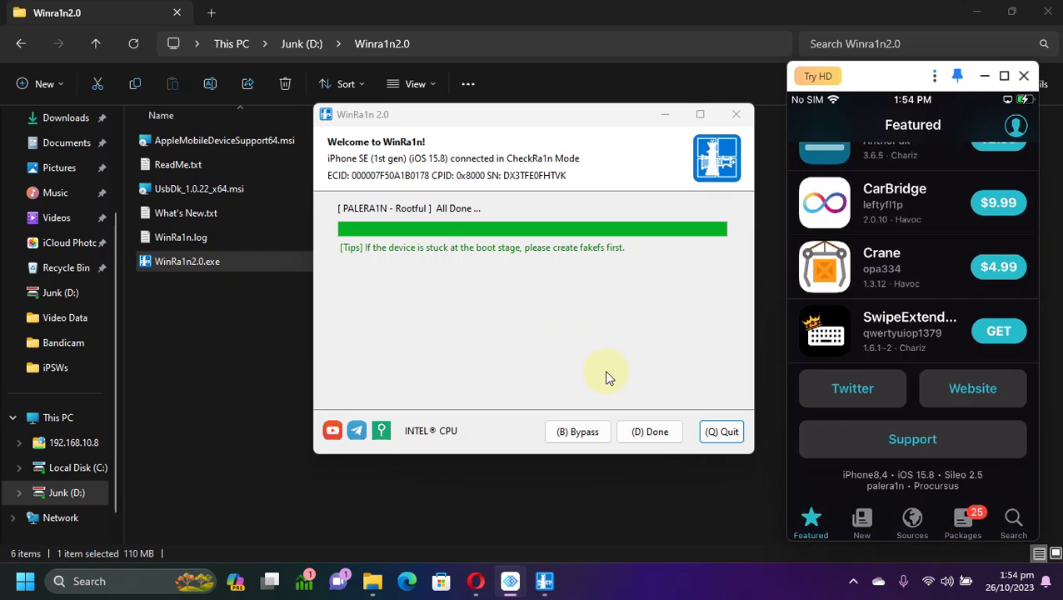
# Dismiss WinRa1n's All Done screen with (D) Done.
pyautogui.click(642, 440)
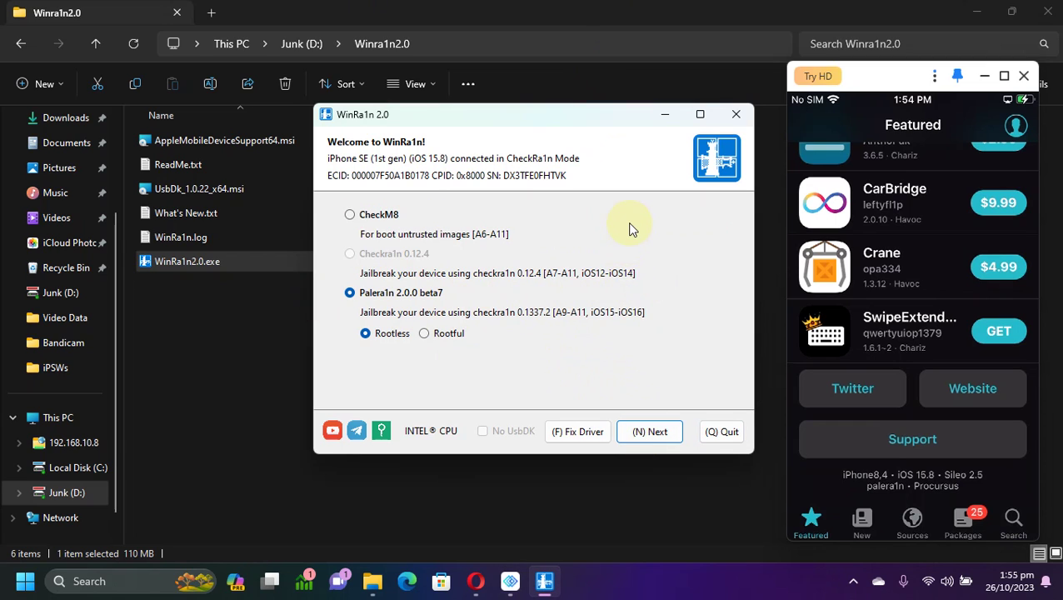